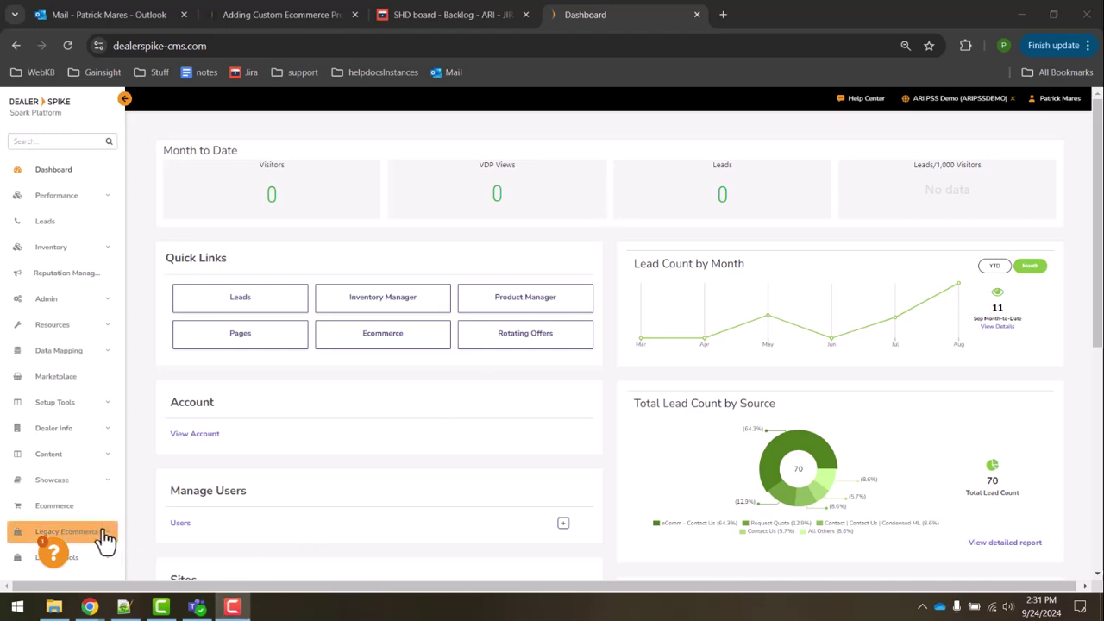
# Step: Go to the Ecommerce File Center and search the job list for 'category'
pyautogui.click(81, 509)
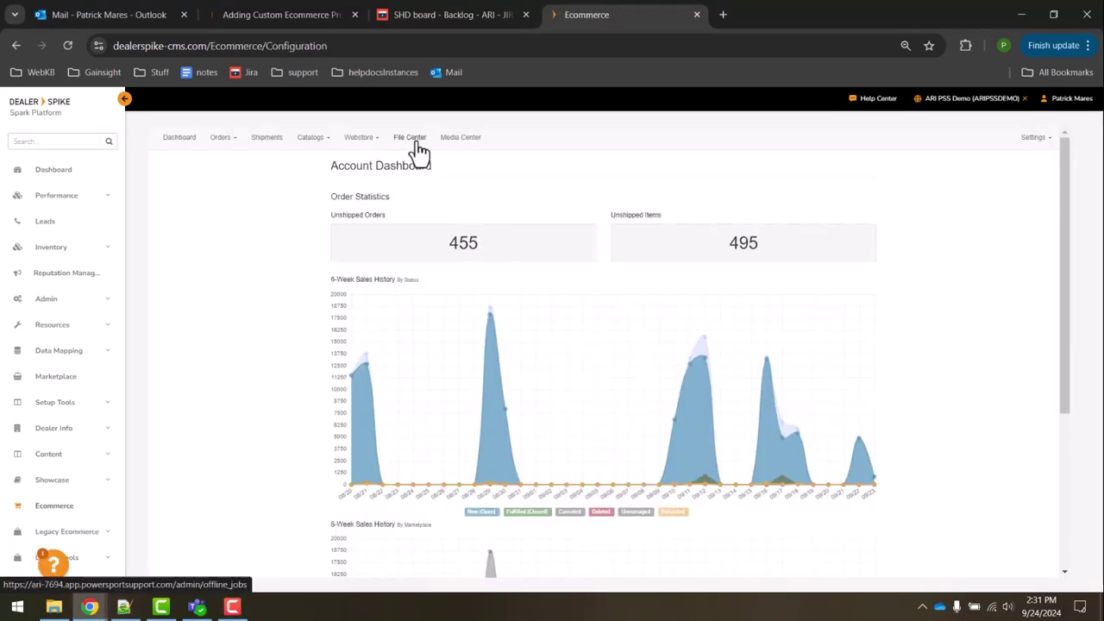
pyautogui.click(415, 151)
pyautogui.hotkey('ctrl', 'f')
pyautogui.write('category')
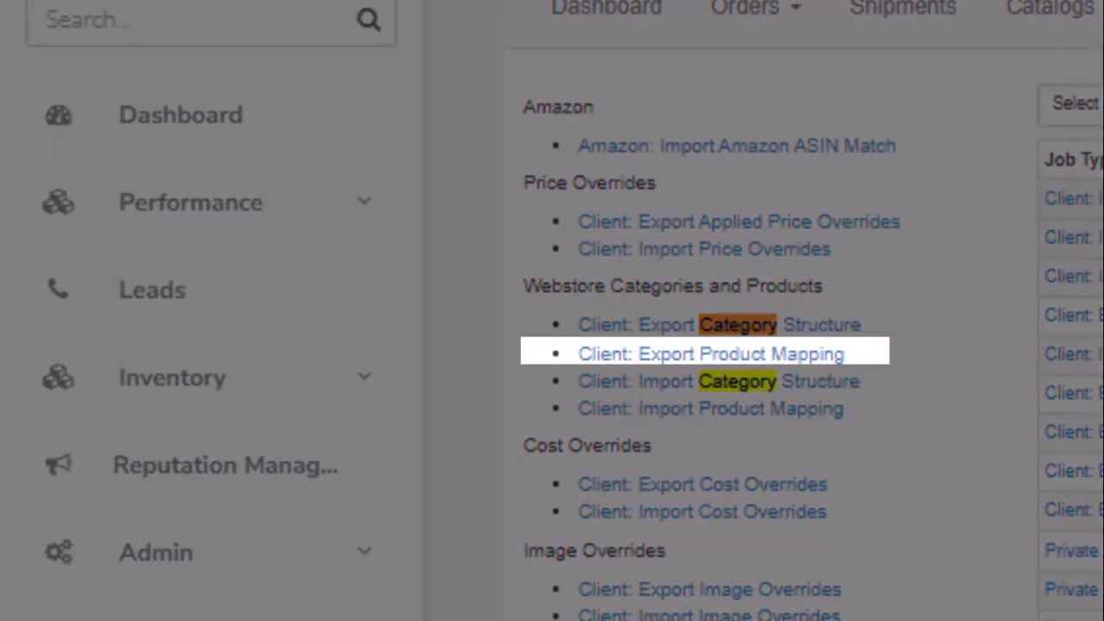
# Step: Submit a Client: Export Product Mapping job using the suggested notification email
pyautogui.click(733, 355)
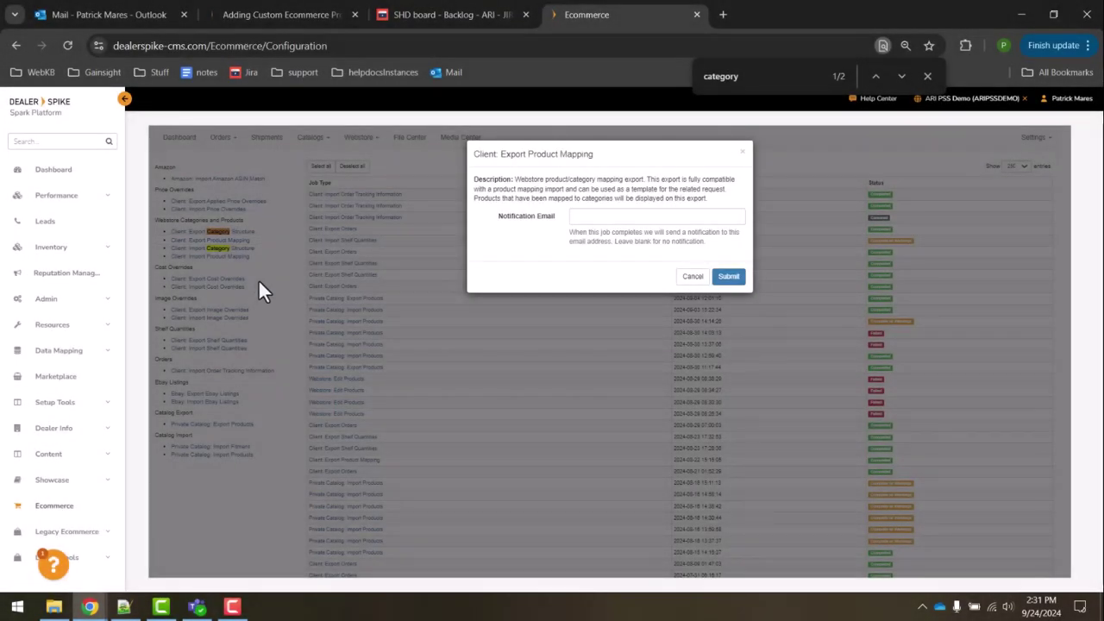
pyautogui.click(604, 218)
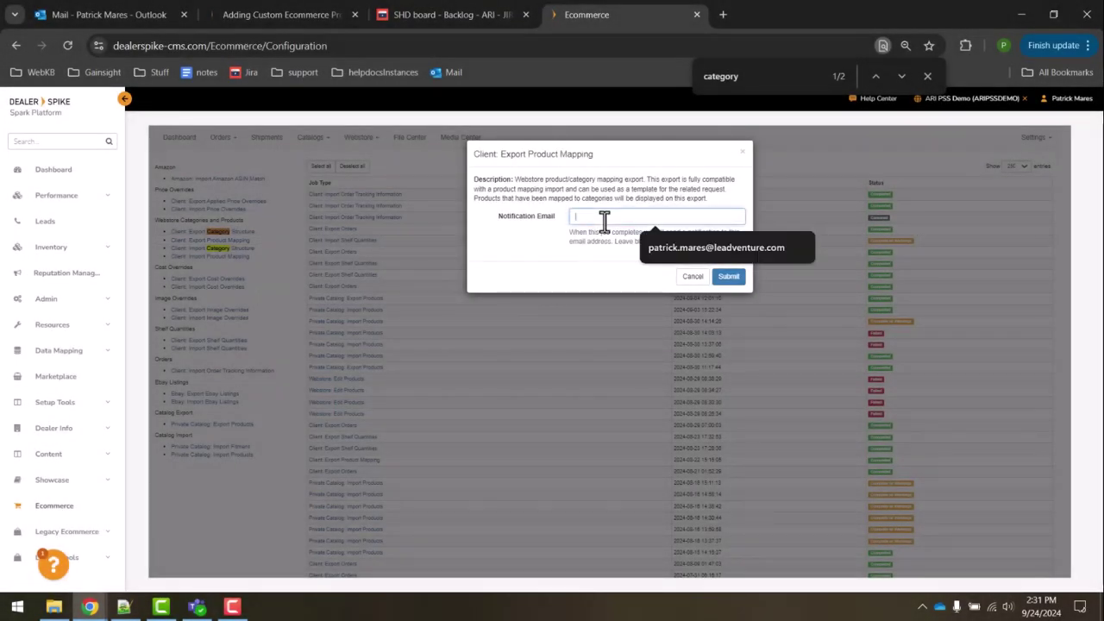
pyautogui.click(669, 253)
pyautogui.click(728, 277)
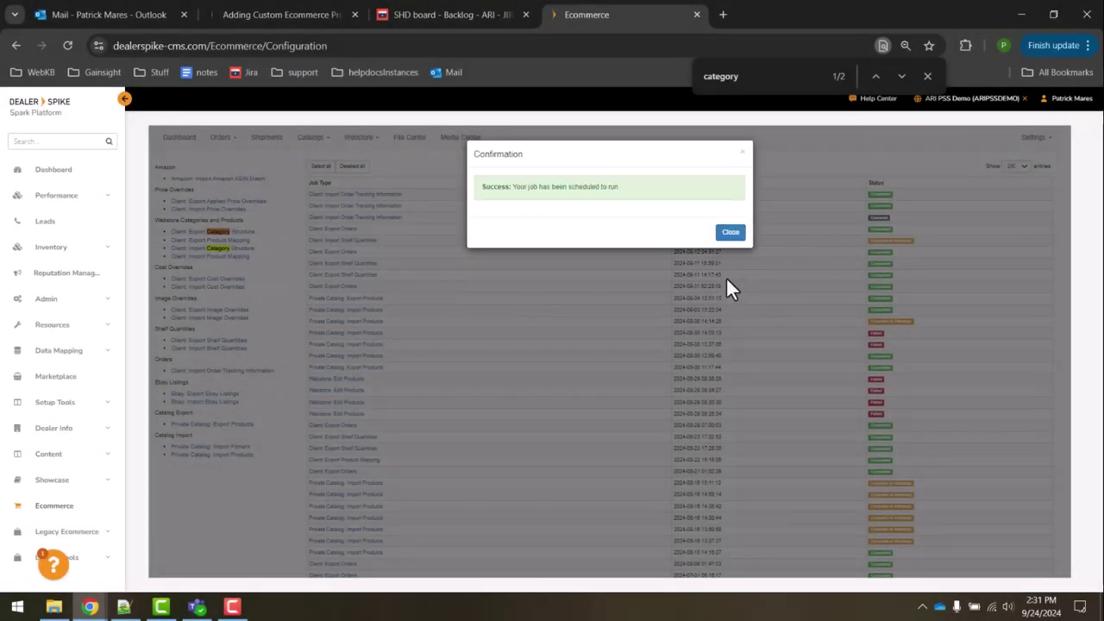
# Step: Download the Processing Report CSV from the latest completed Export Product Mapping job
pyautogui.click(737, 237)
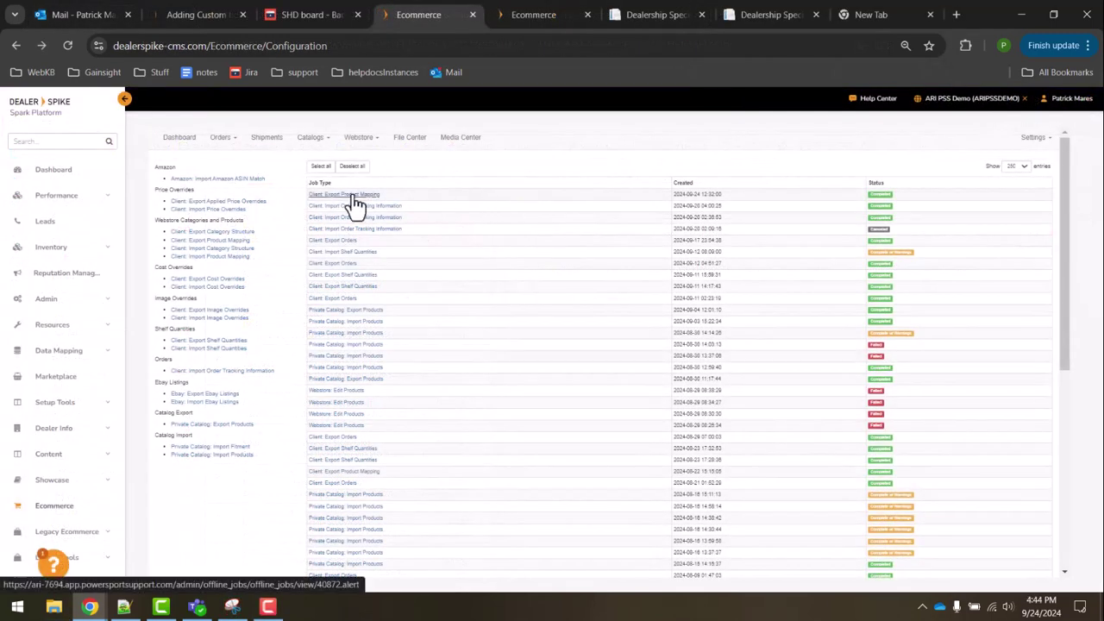
pyautogui.click(353, 198)
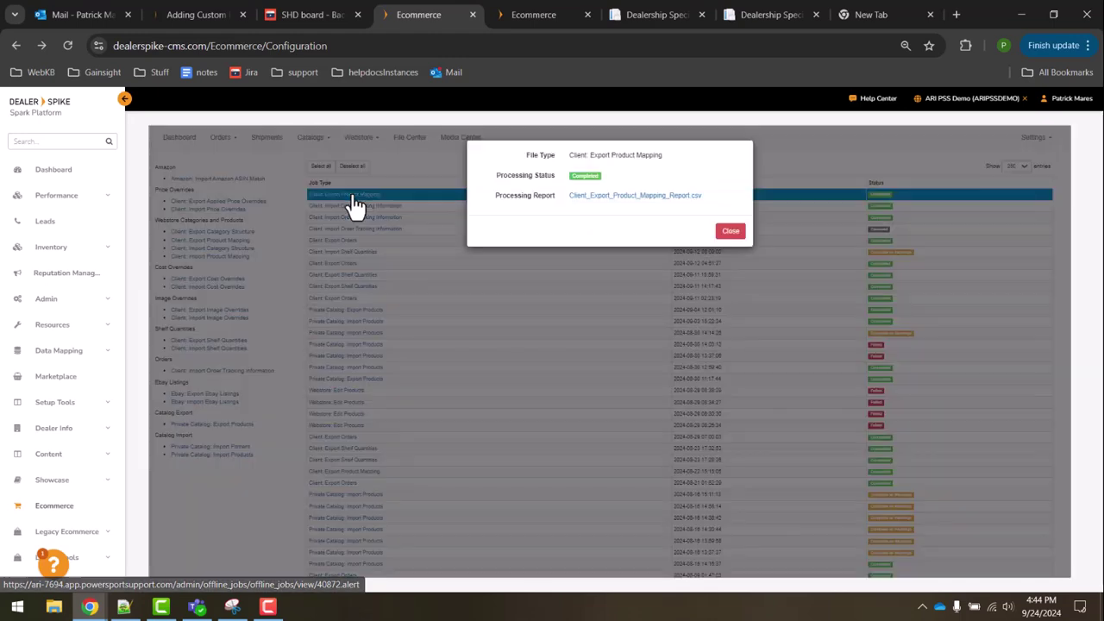
pyautogui.click(613, 197)
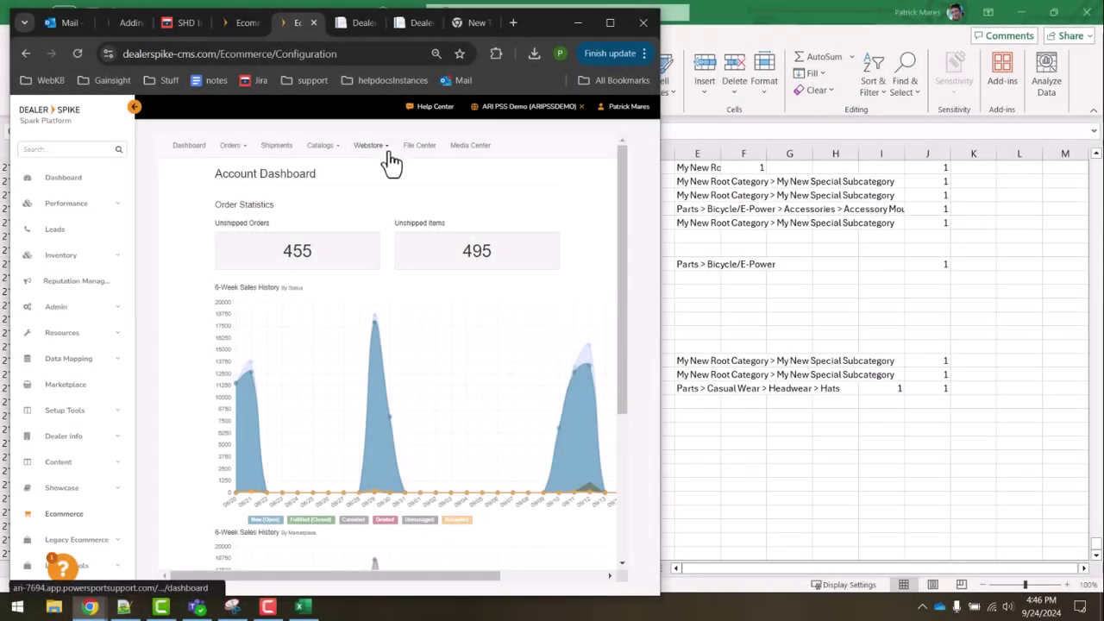
# Step: Open Categories from the Ecommerce Webstore menu
pyautogui.click(370, 147)
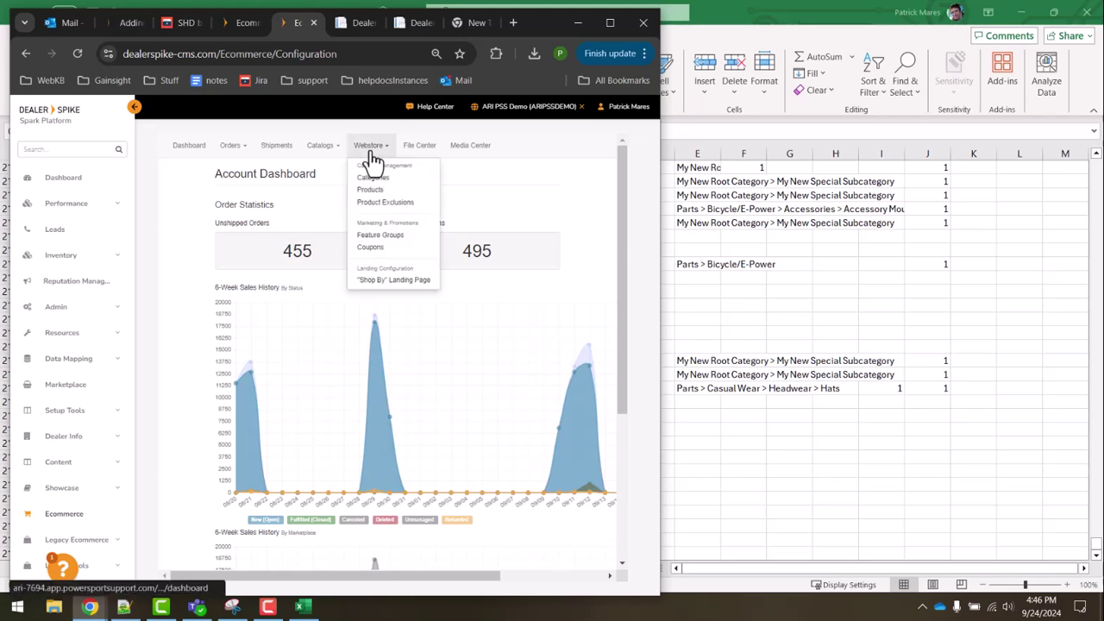
pyautogui.click(374, 176)
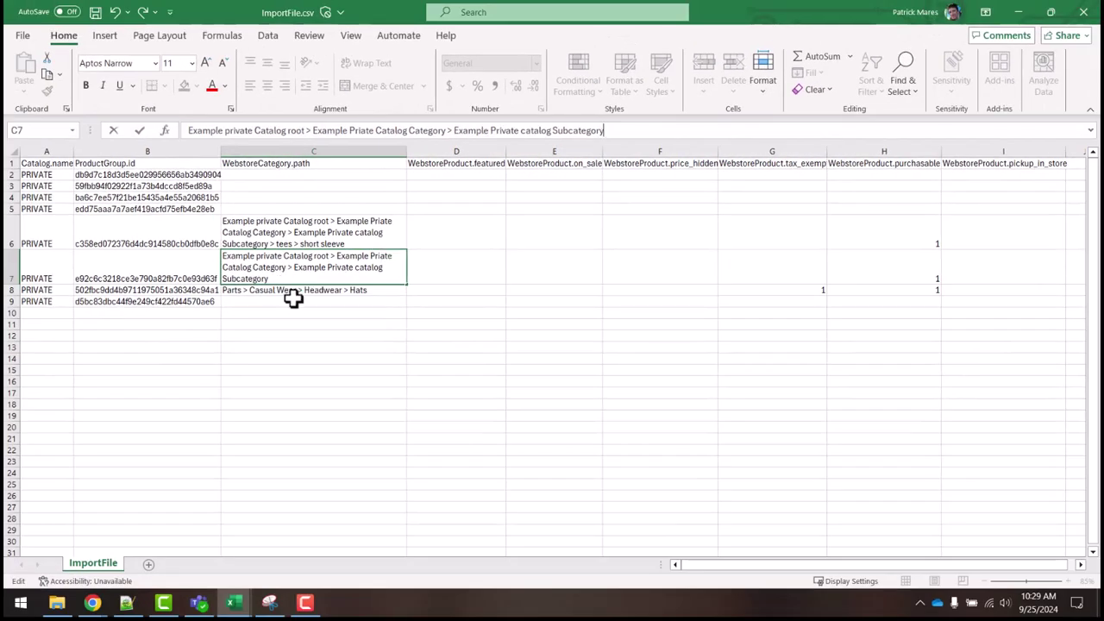
# Step: Remove columns C:D (ProductGroup.name, ManufacturerGroup.name) from ImportFile after checking the Hats path
pyautogui.click(293, 297)
pyautogui.click(494, 132)
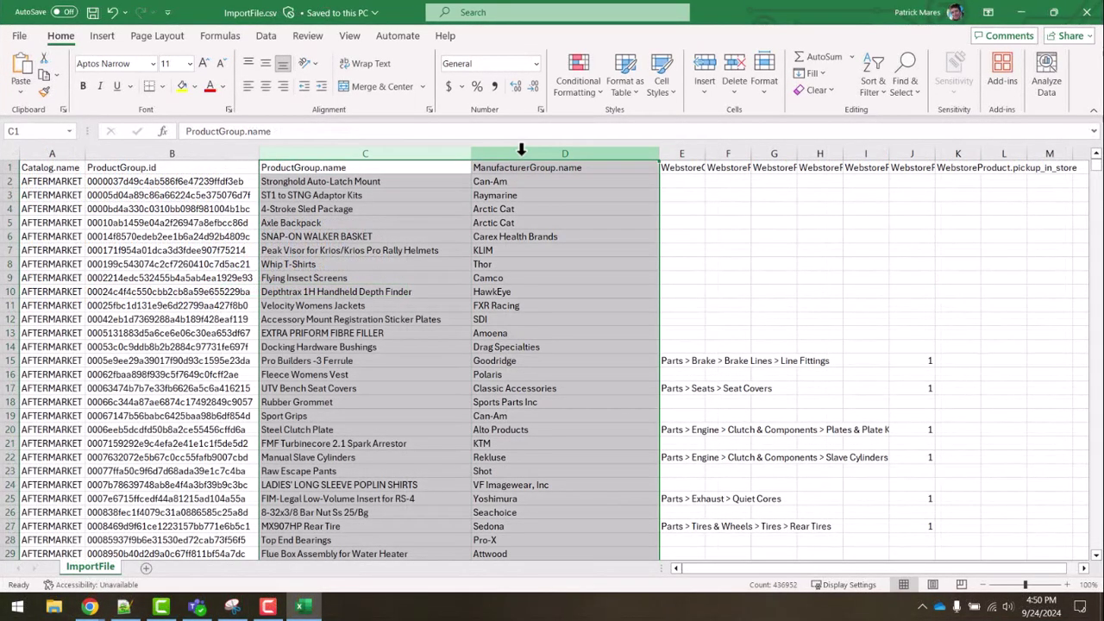
pyautogui.rightClick(525, 156)
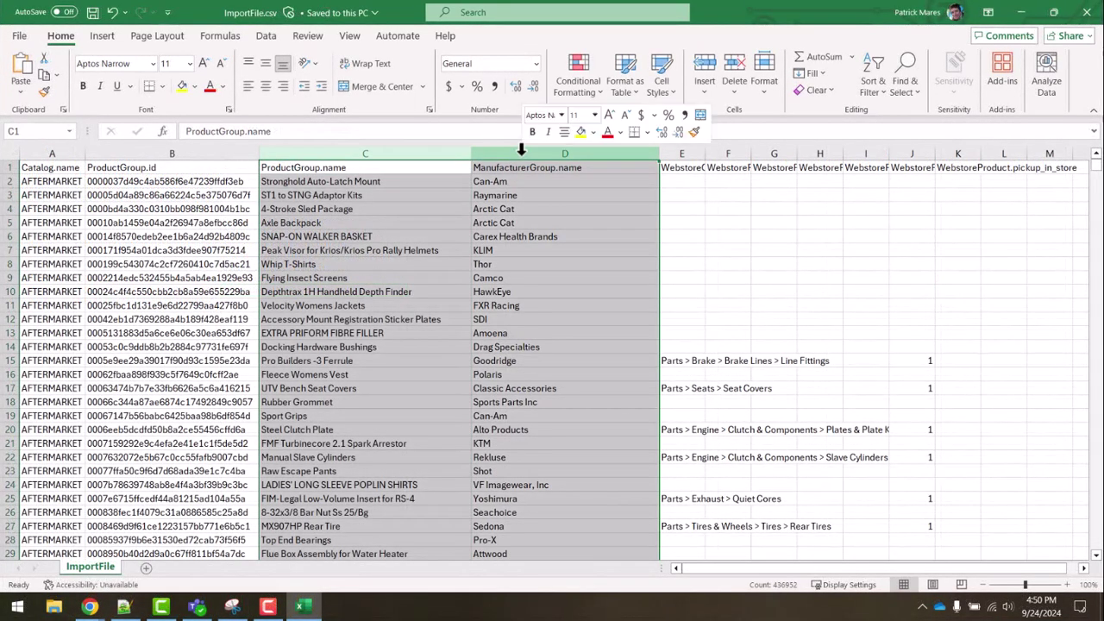
pyautogui.click(562, 320)
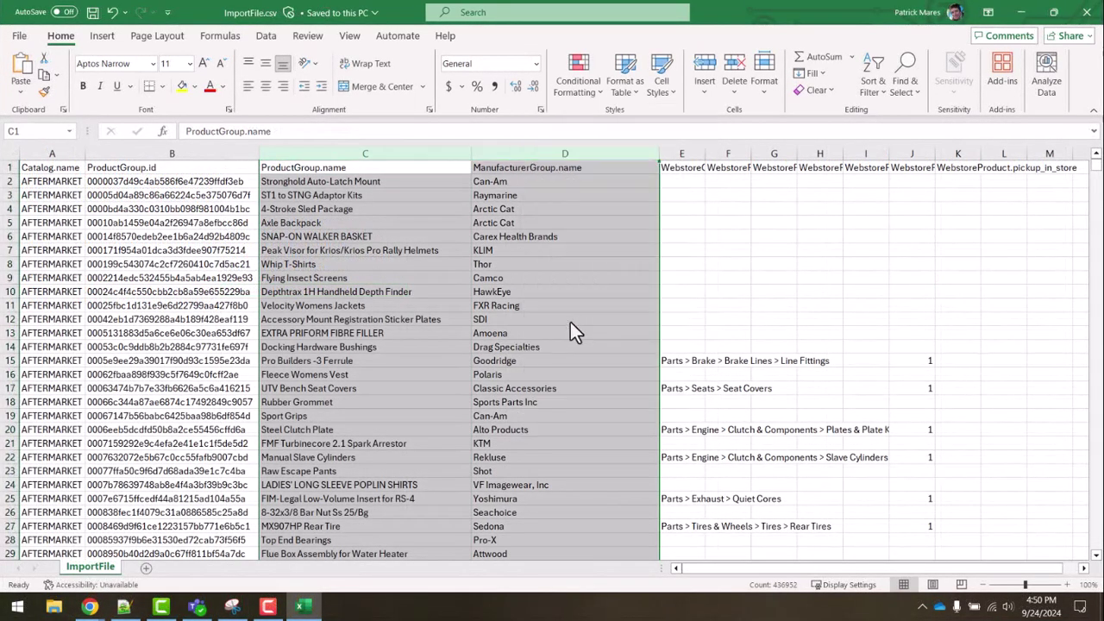
# Step: In the report workbook, Save As a CSV named ImportFile in Downloads
pyautogui.hotkey('alt', 'Tab')
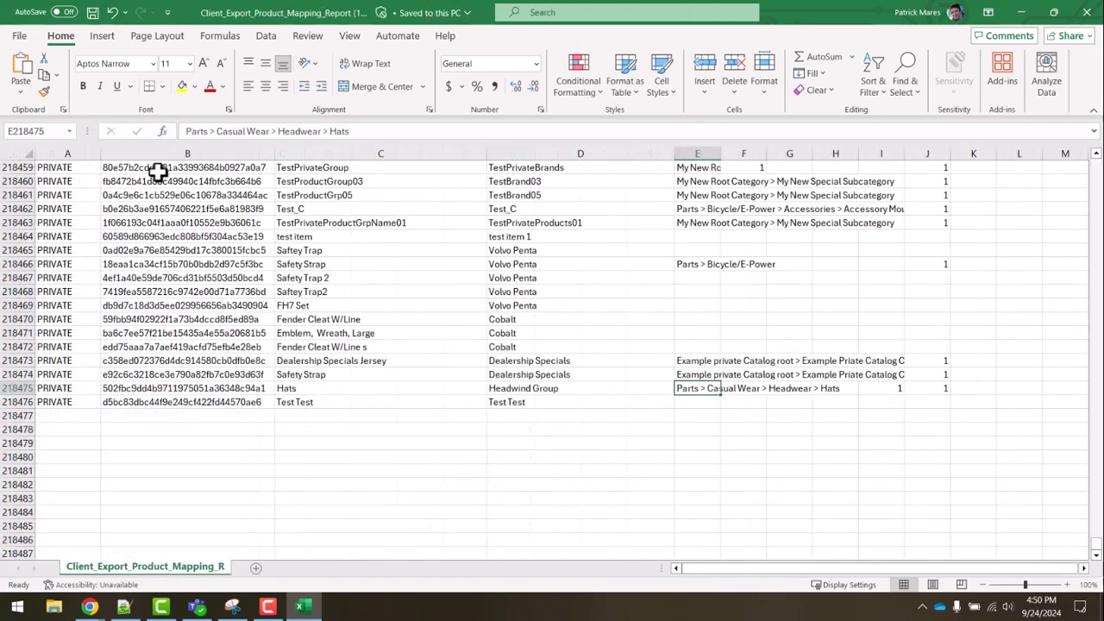
pyautogui.click(18, 36)
pyautogui.click(46, 250)
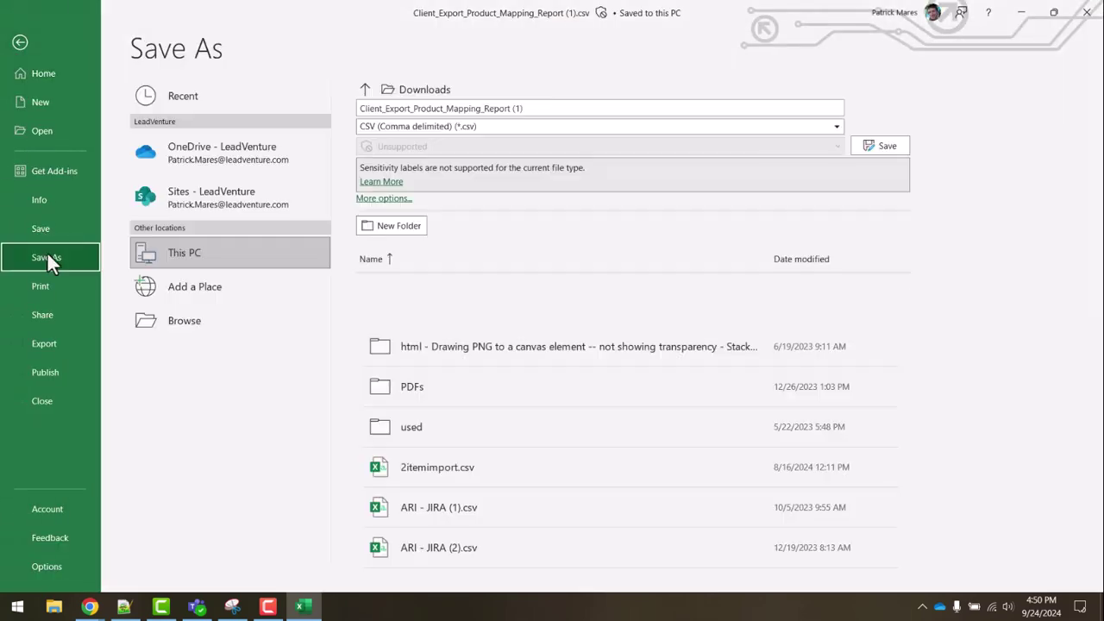
pyautogui.doubleClick(285, 252)
pyautogui.write('ImportFile')
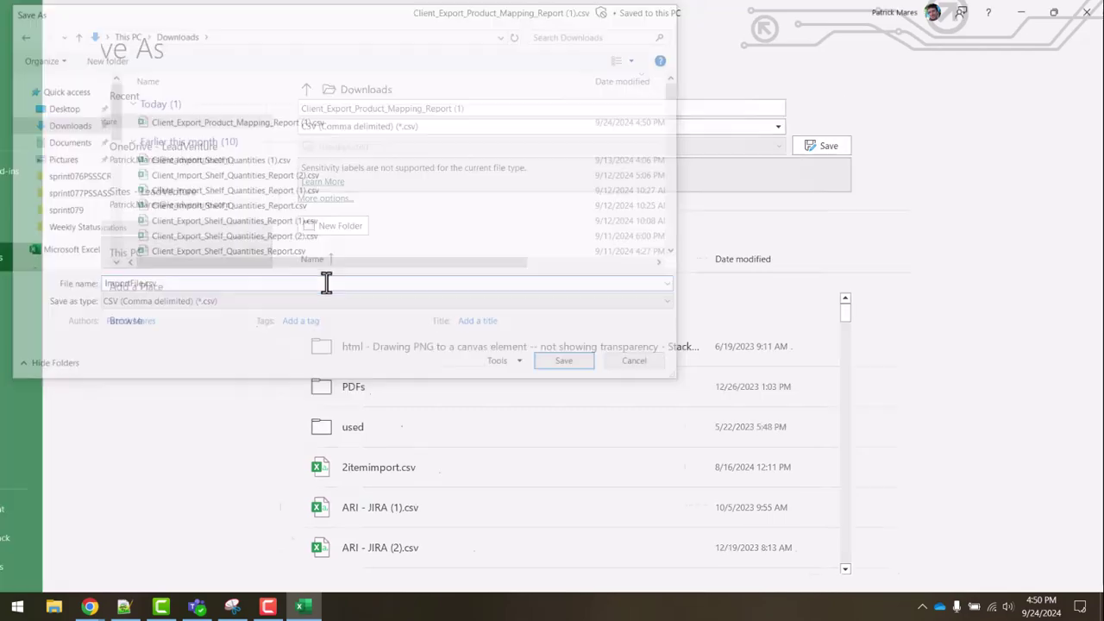